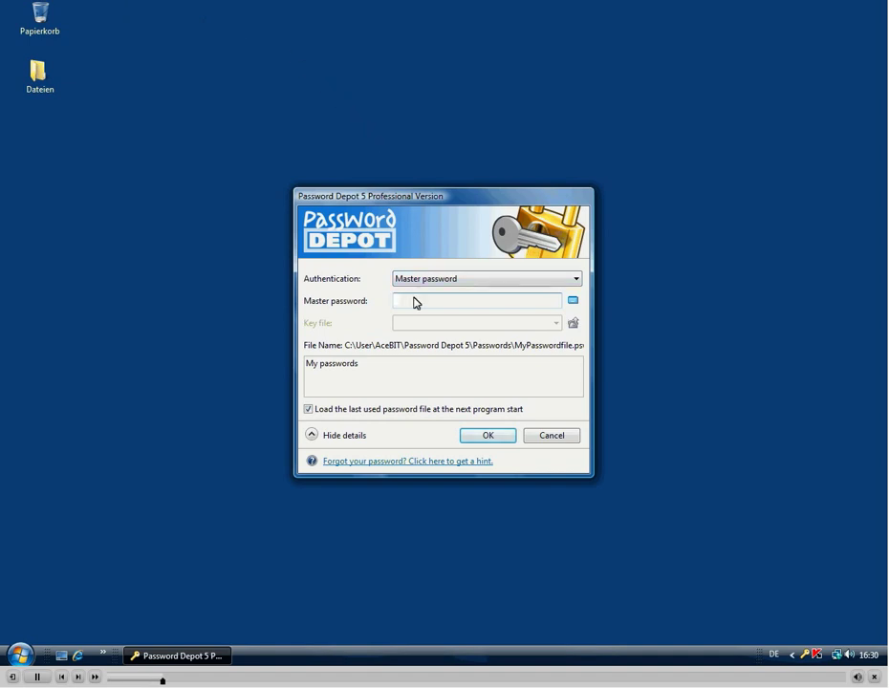
Unlock MyPasswordfile by entering the master password, and view the details of its Internet group.
type("********")
left_click(485, 436)
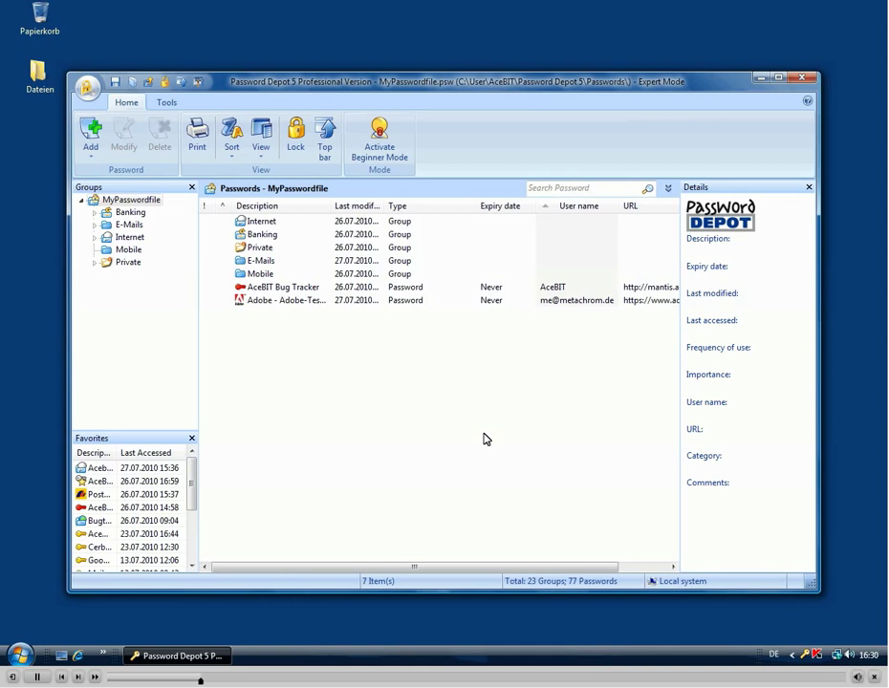
left_click(134, 200)
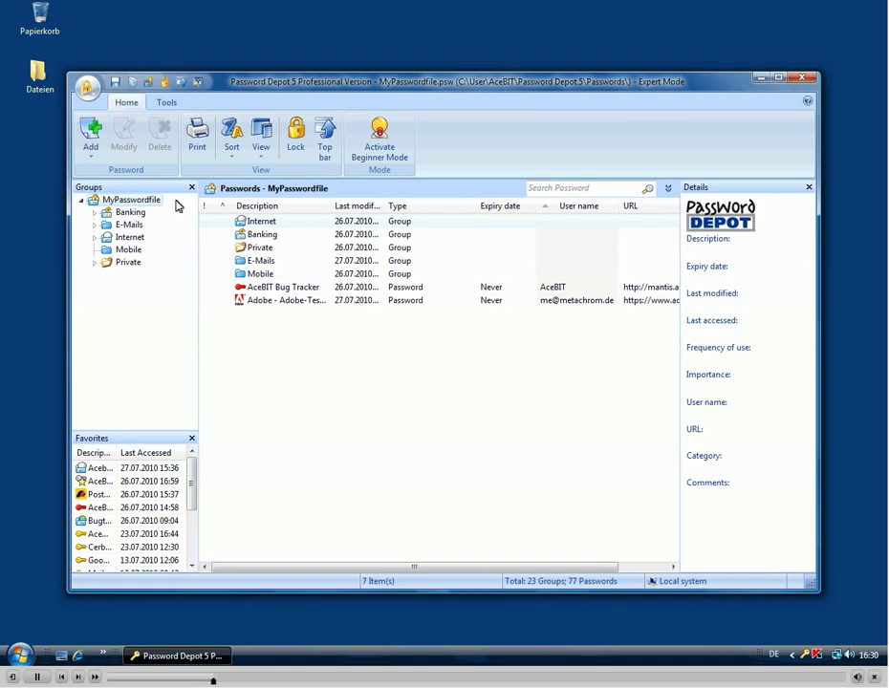
left_click(258, 223)
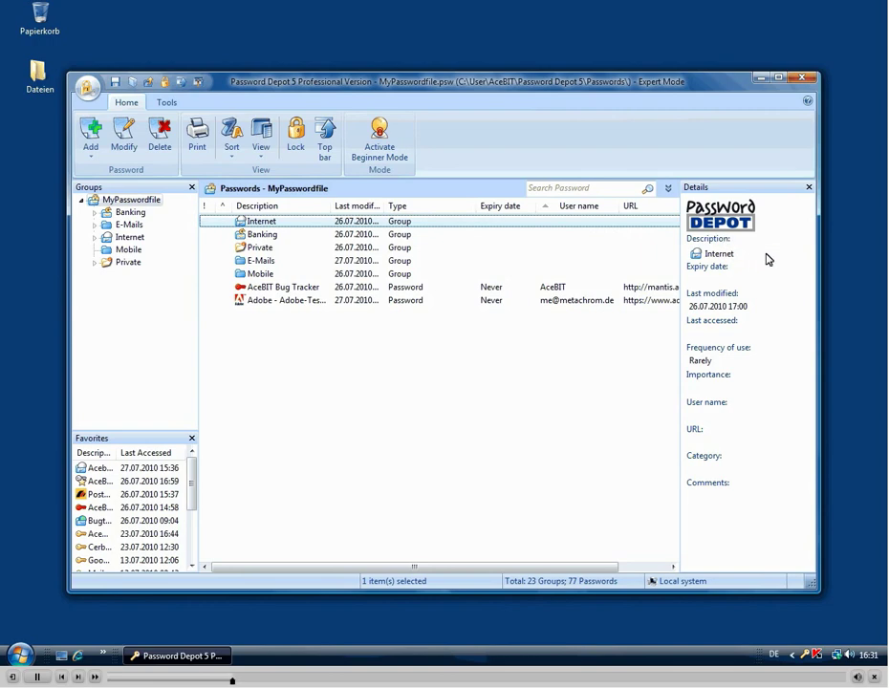
Create a new group named Servers directly under MyPasswordfile.
left_click(139, 203)
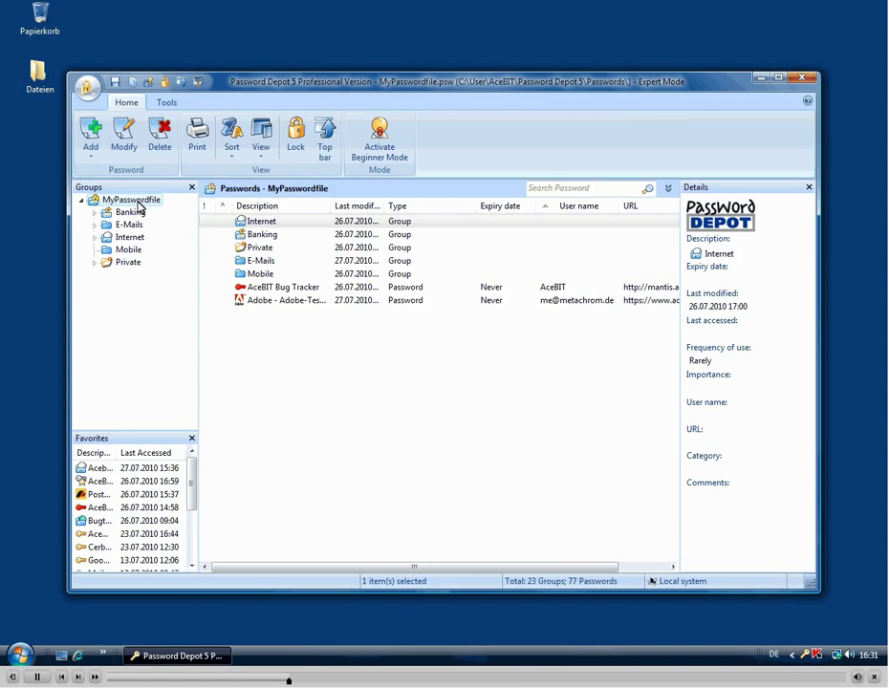
right_click(139, 206)
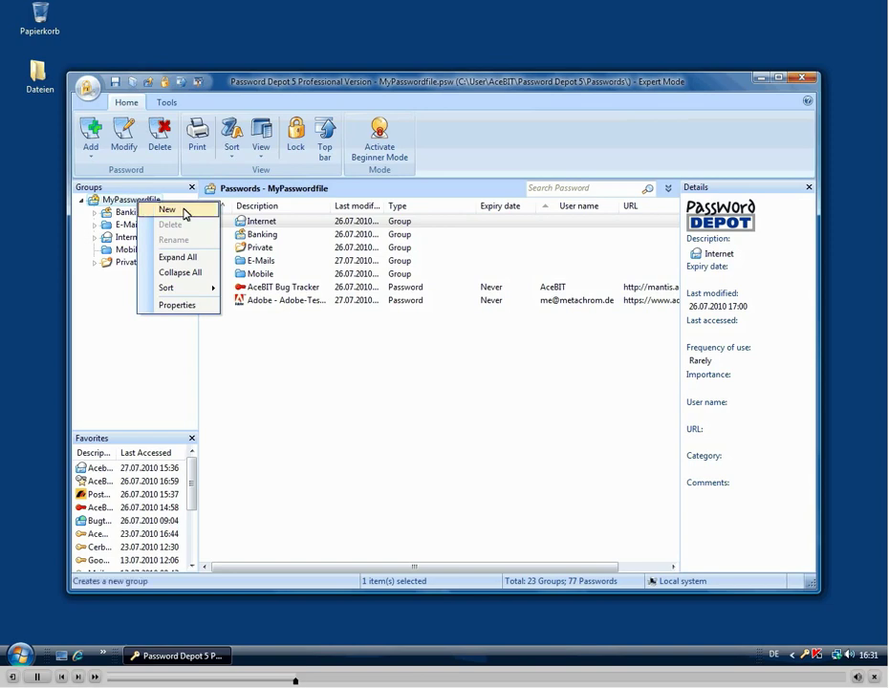
left_click(187, 214)
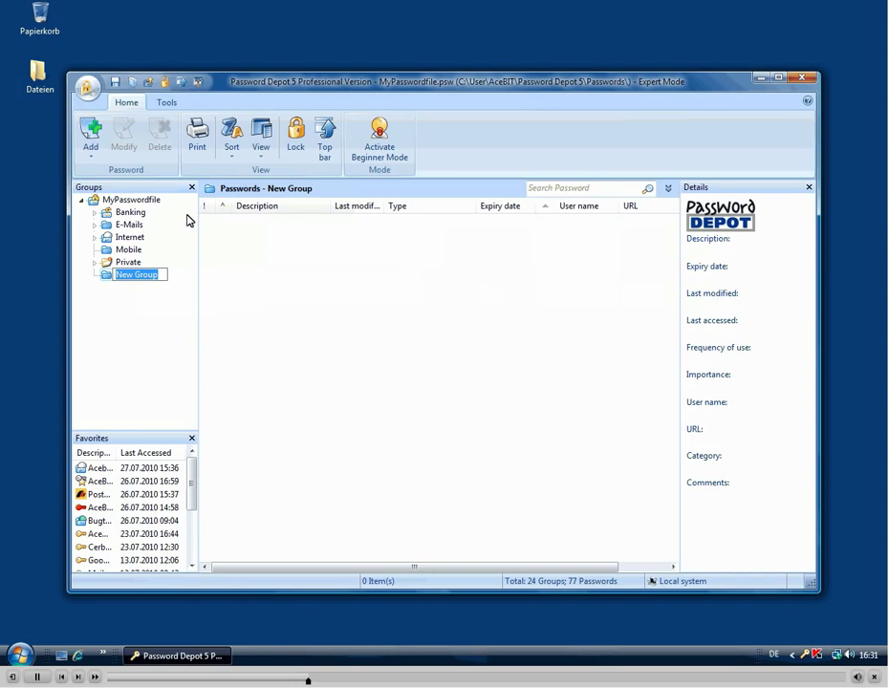
type("Servers")
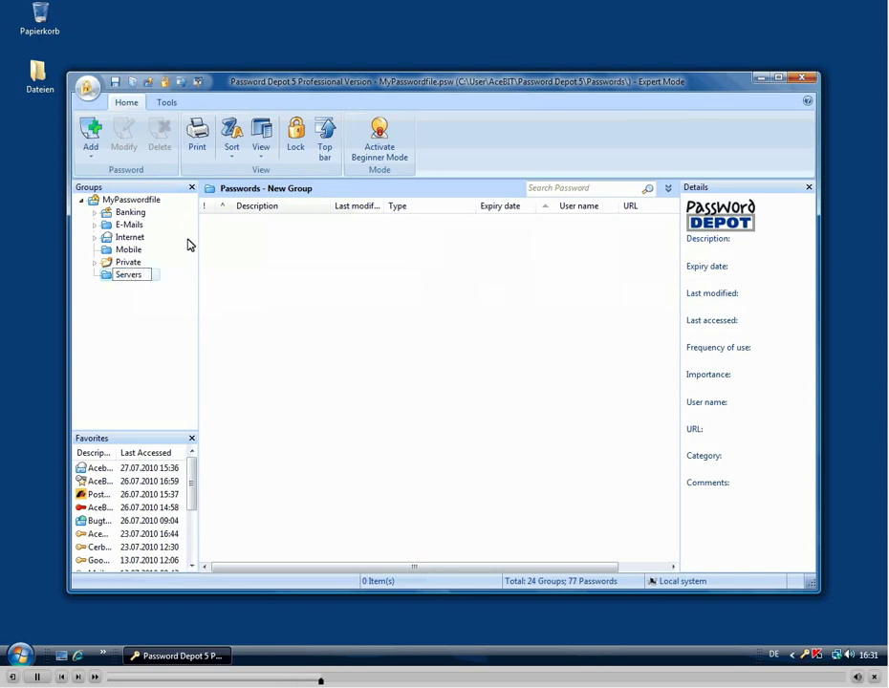
key("Return")
Open the E-Mails group and view the details of the Googlemail, Gmx and Web.de entries.
left_click(124, 225)
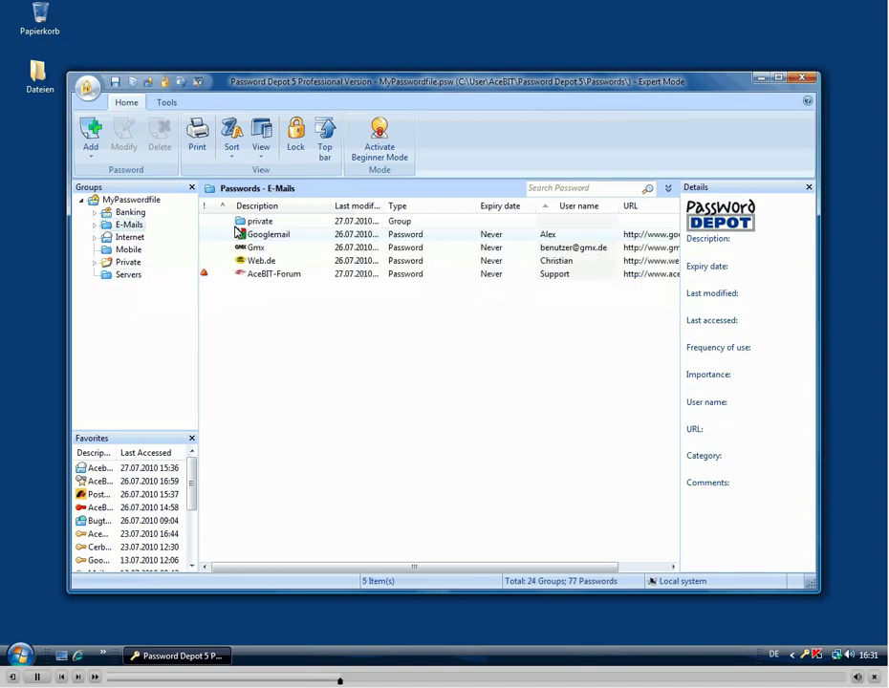
left_click(270, 235)
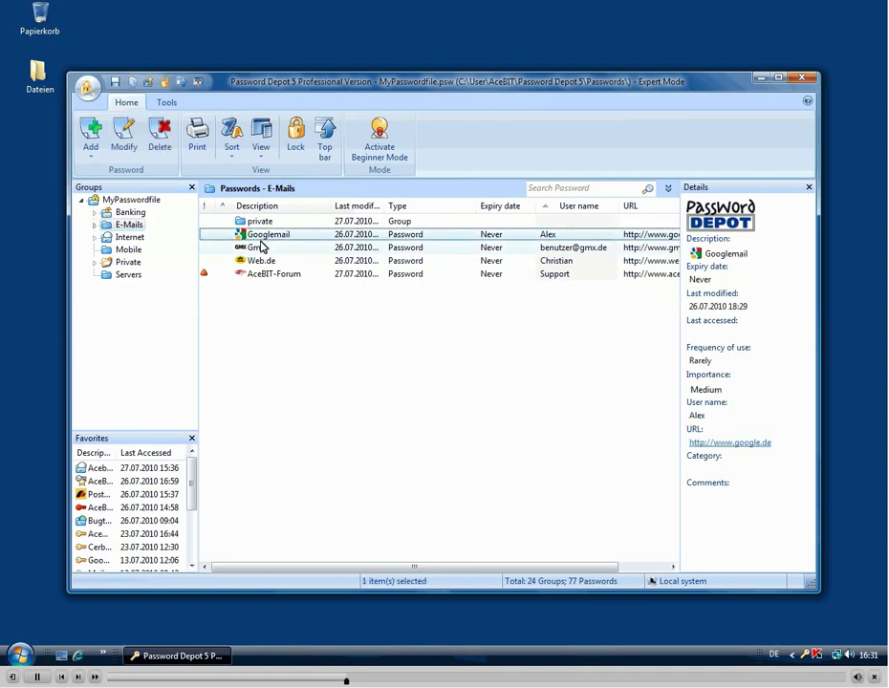
left_click(261, 247)
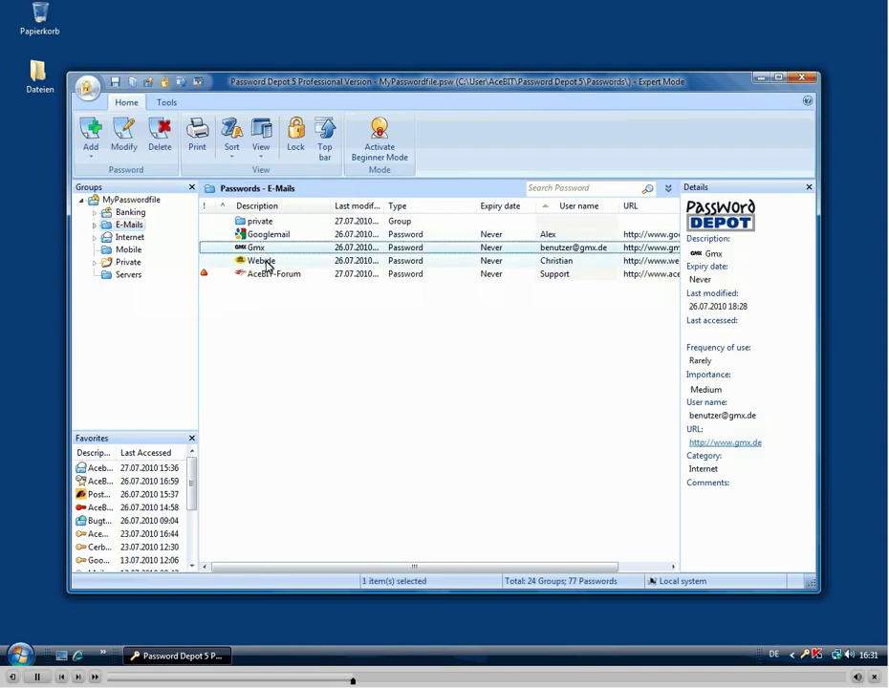
left_click(265, 260)
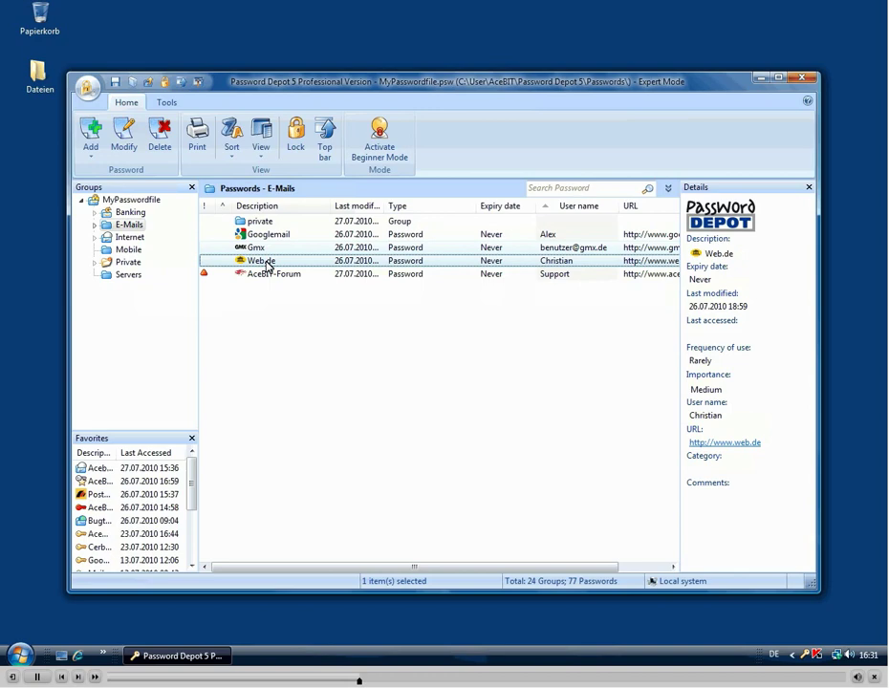
left_click(336, 245)
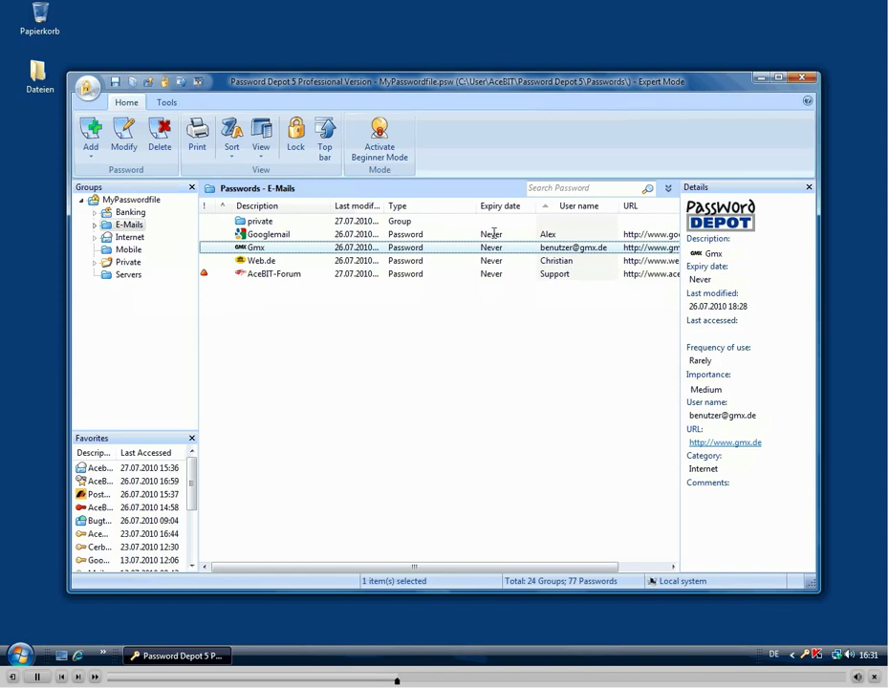
Search the password file for "Ama" and view the details of the Amazon entry.
left_click(572, 188)
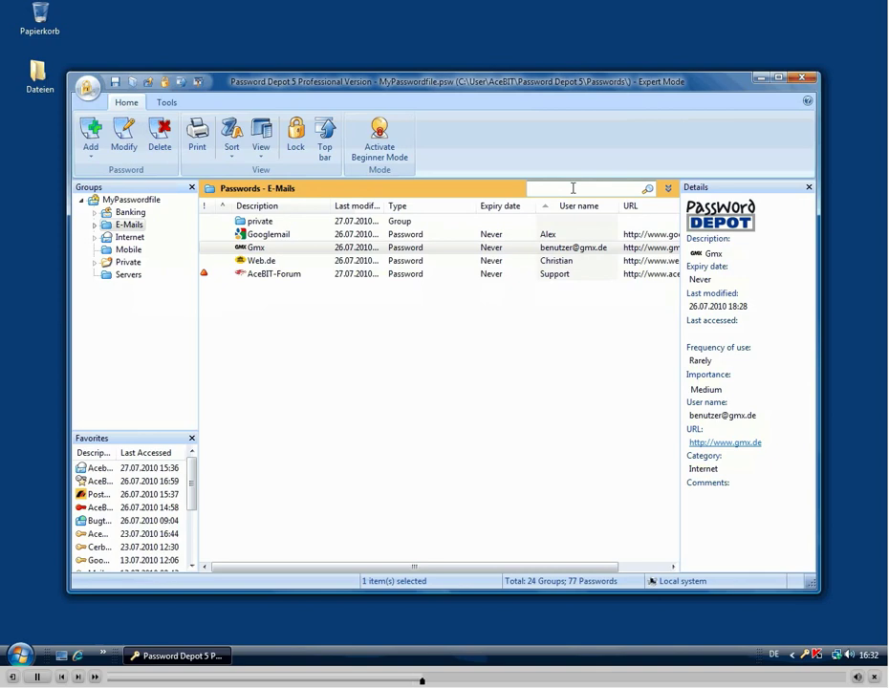
left_click(573, 188)
type("A")
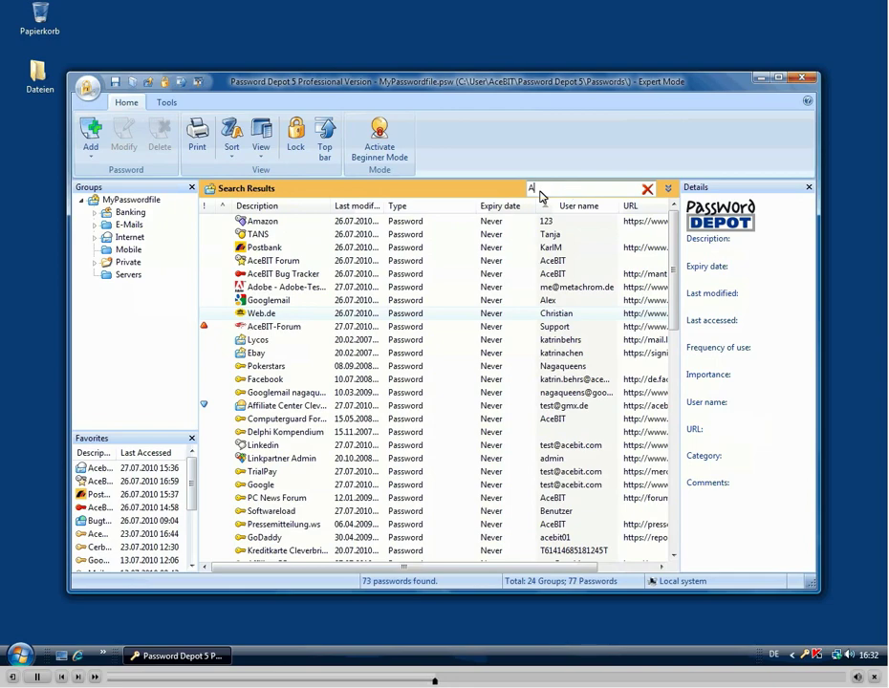
left_click(460, 313)
left_click(547, 188)
type("Ama")
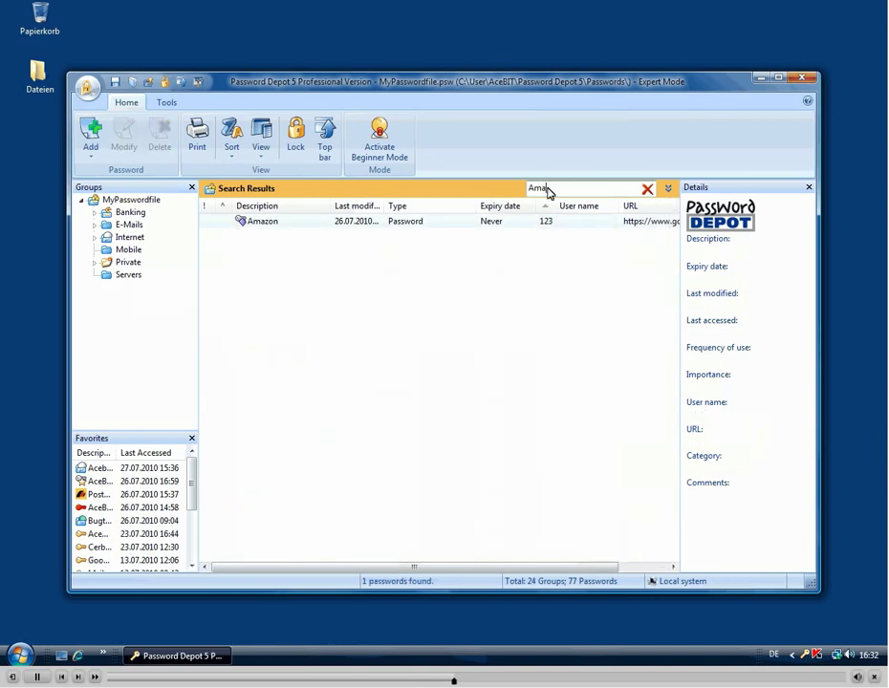
left_click(423, 224)
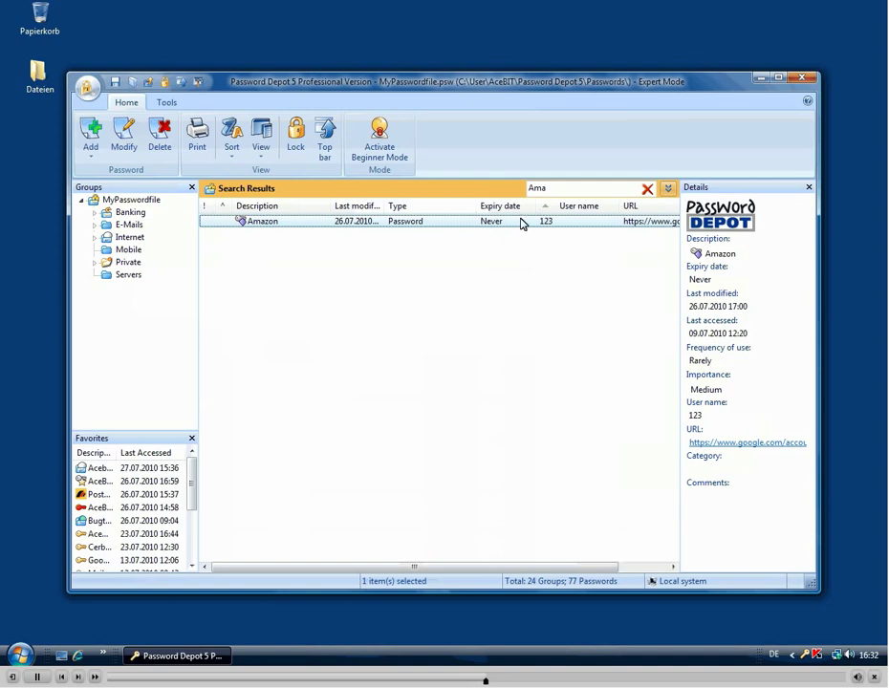
Examine the Importance and Category filters of the advanced search, and close the search to return to the E-Mails group.
left_click(668, 189)
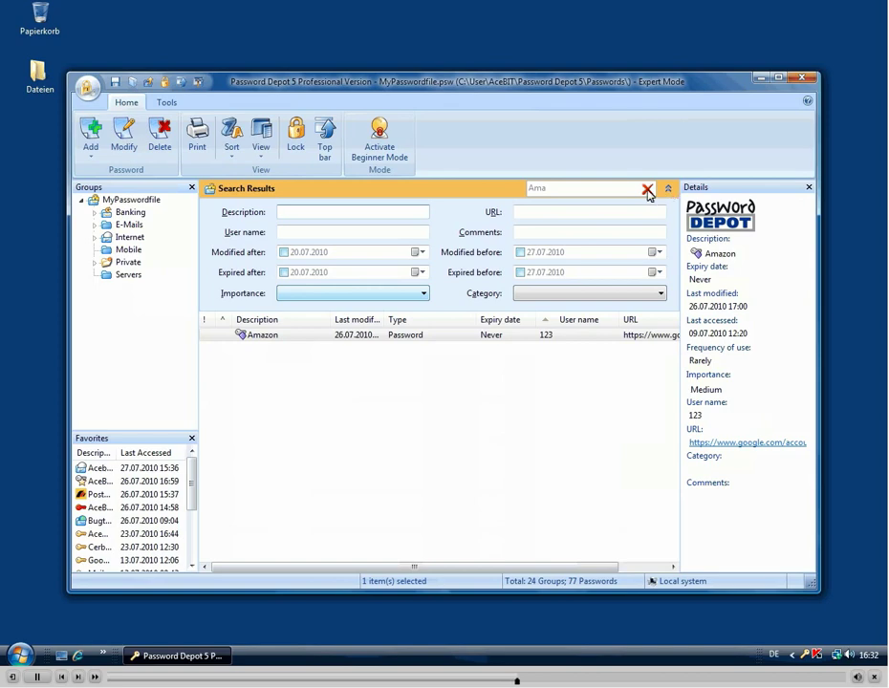
left_click(423, 294)
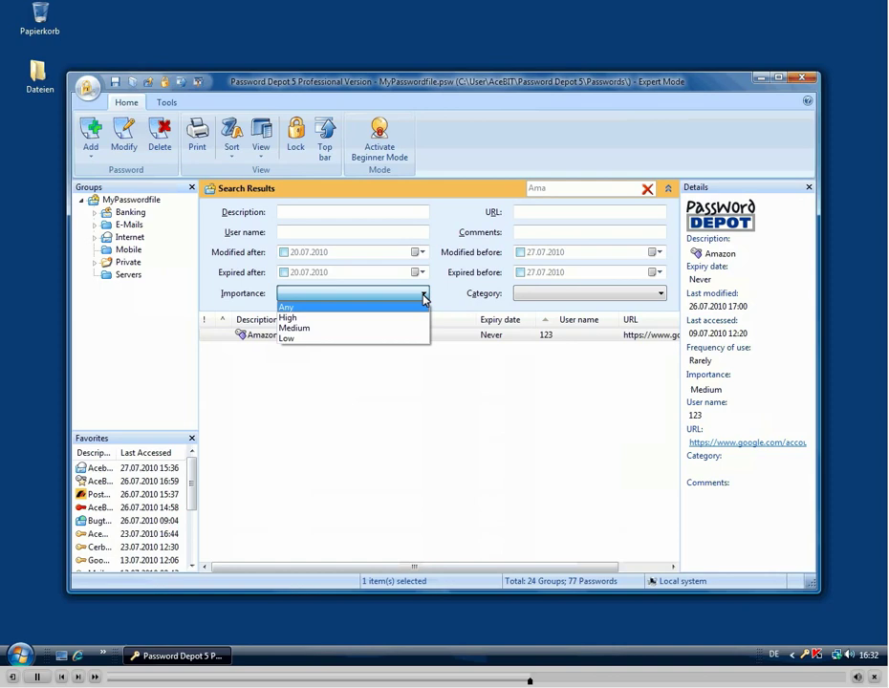
left_click(661, 297)
left_click(659, 296)
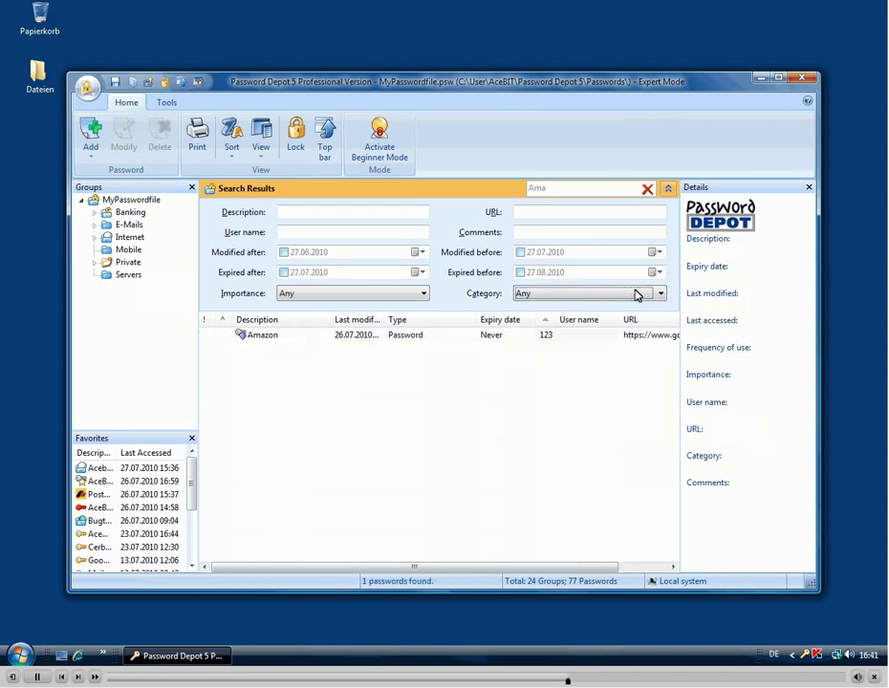
left_click(668, 188)
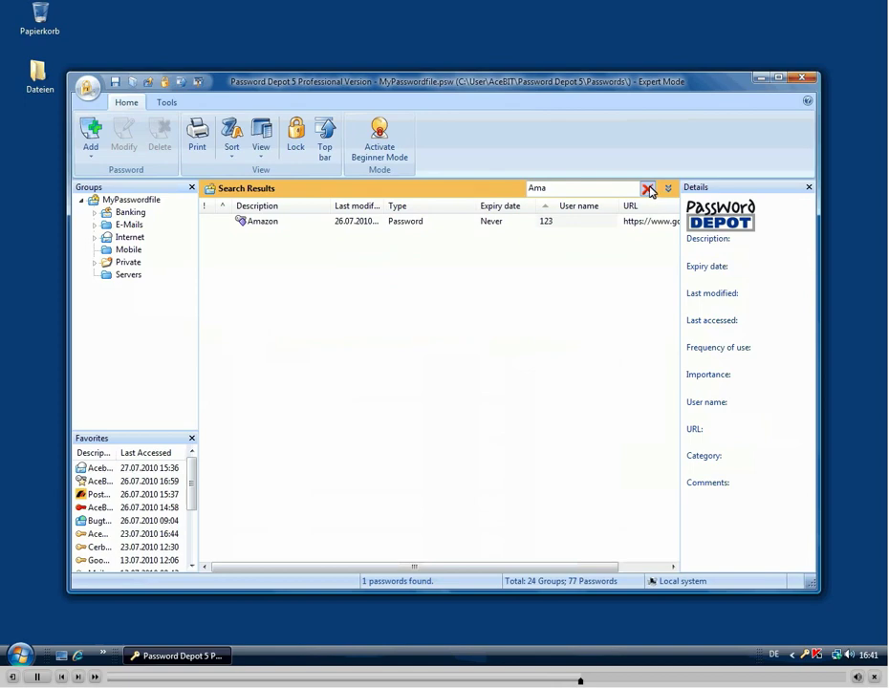
left_click(648, 189)
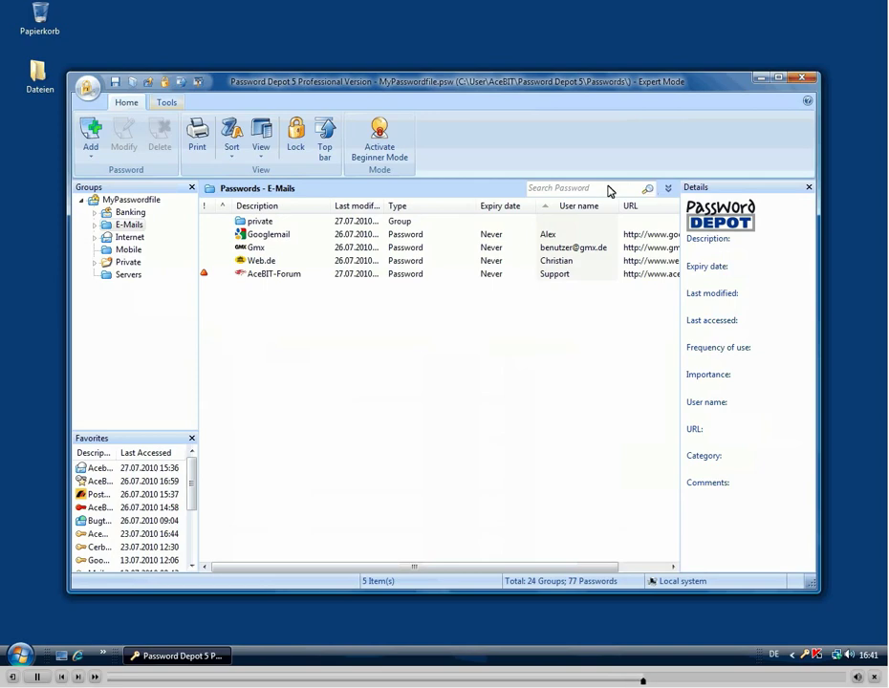
Look over the export, editing and external file tools, and save the current password file.
left_click(167, 102)
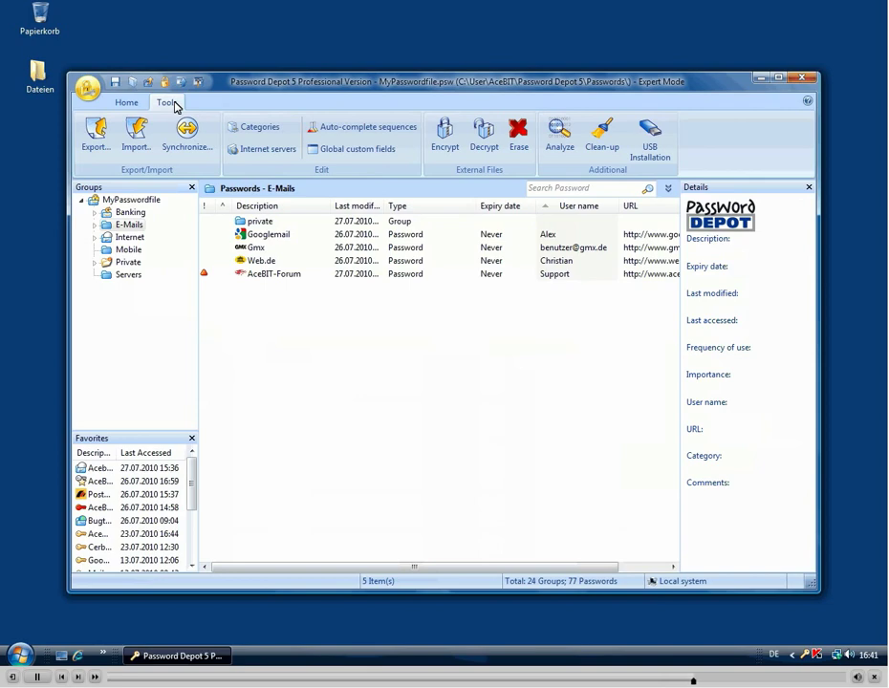
left_click(91, 93)
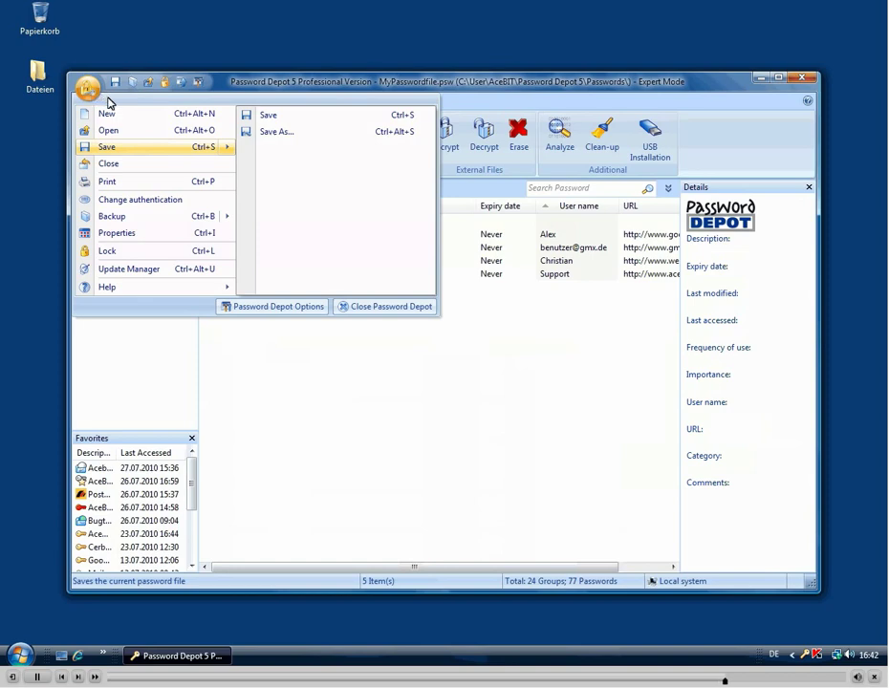
left_click(120, 150)
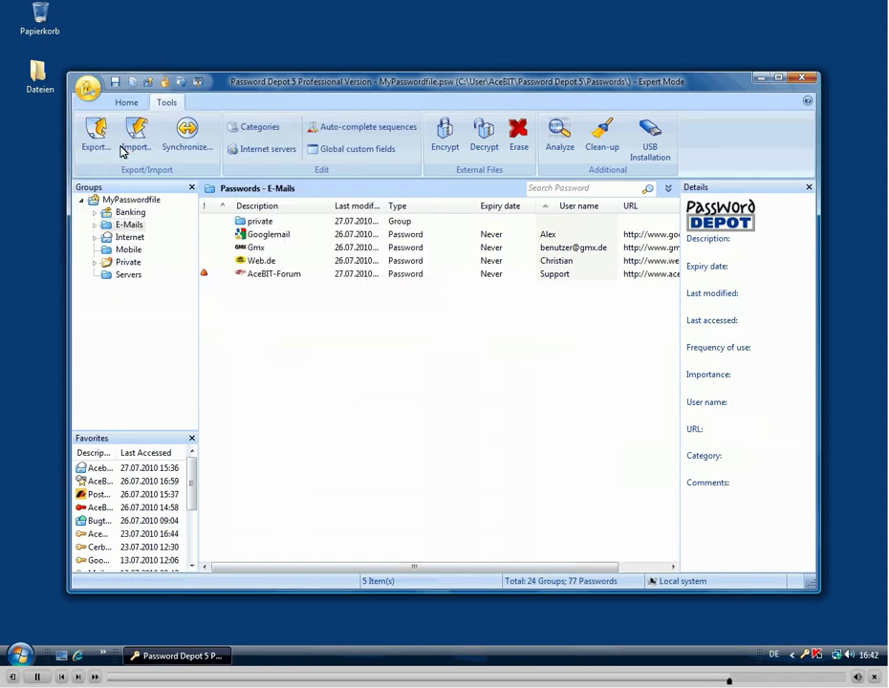
View the Update Manager's start page and the general program options, closing both without starting an update or changing settings.
left_click(87, 89)
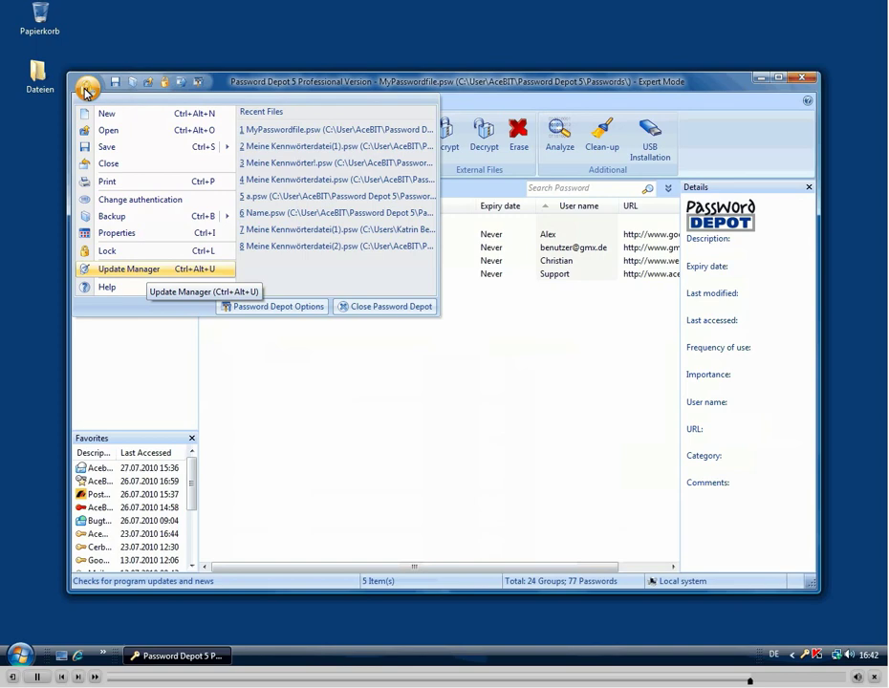
left_click(149, 275)
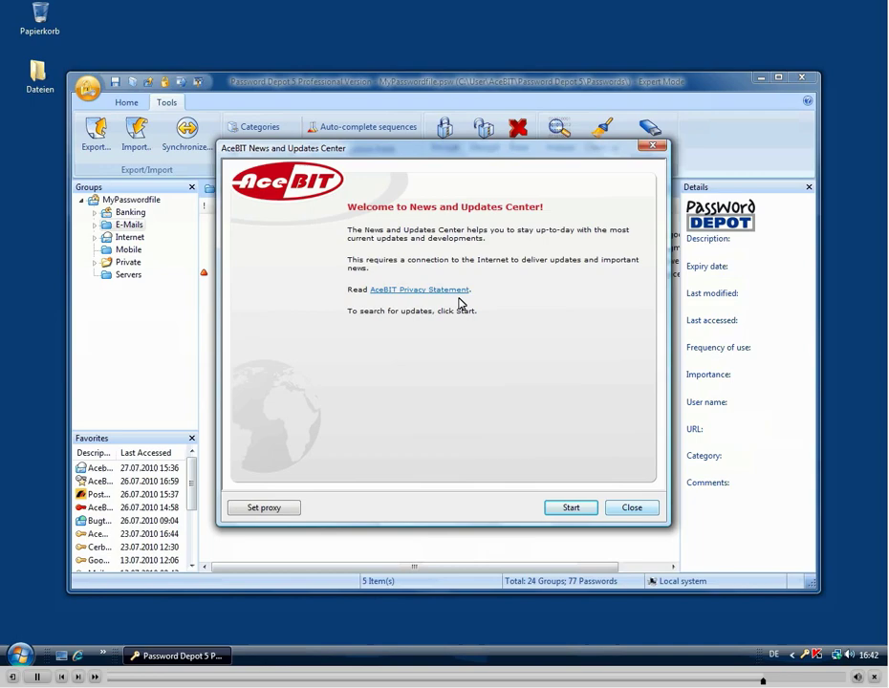
left_click(629, 506)
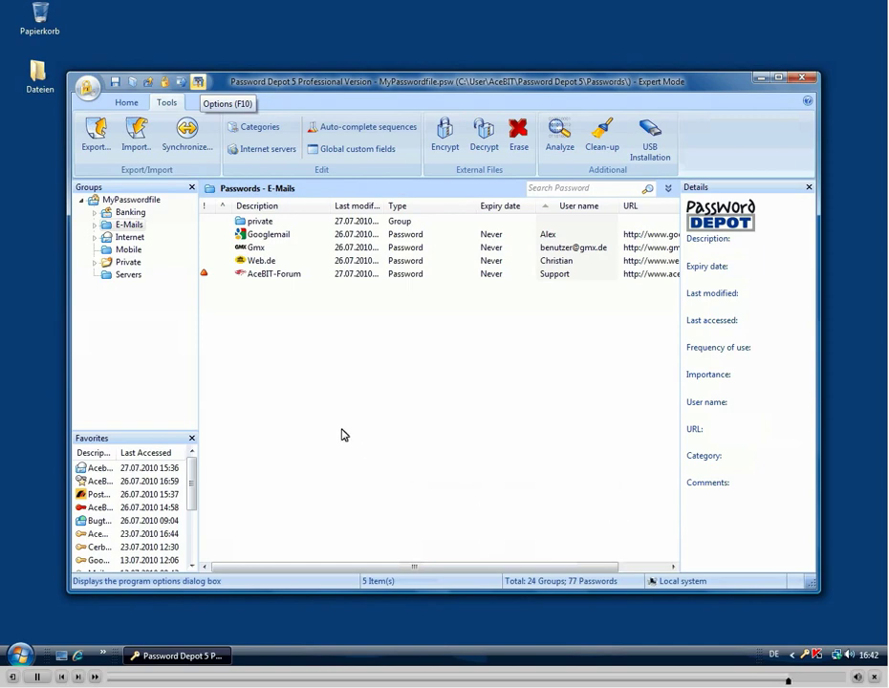
left_click(198, 82)
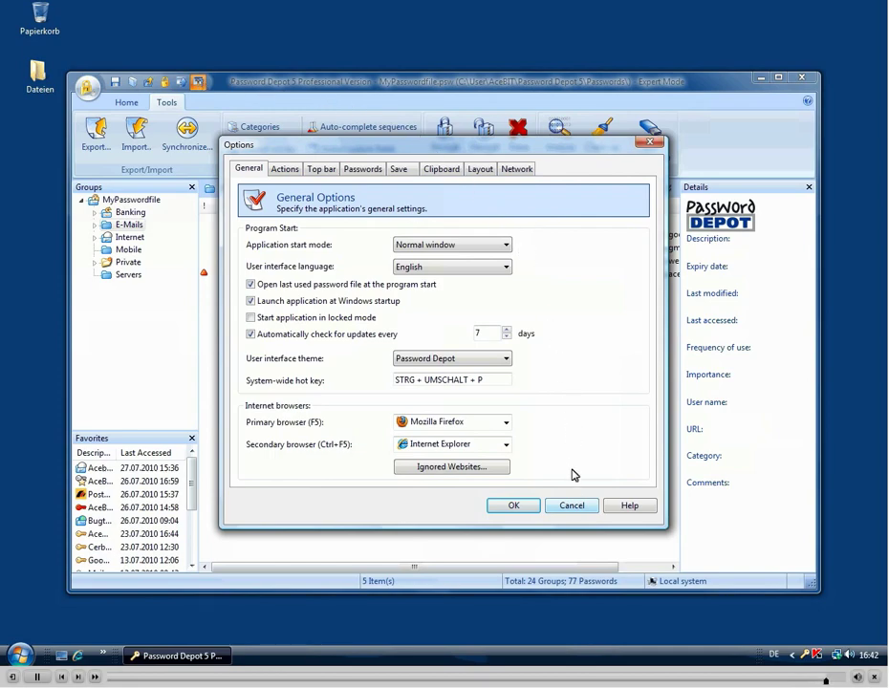
left_click(572, 506)
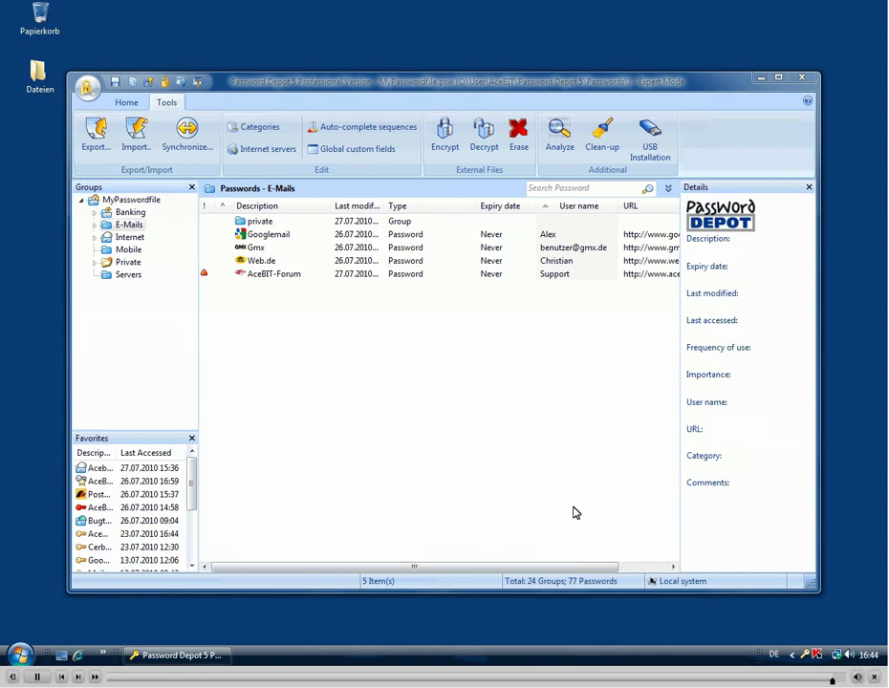